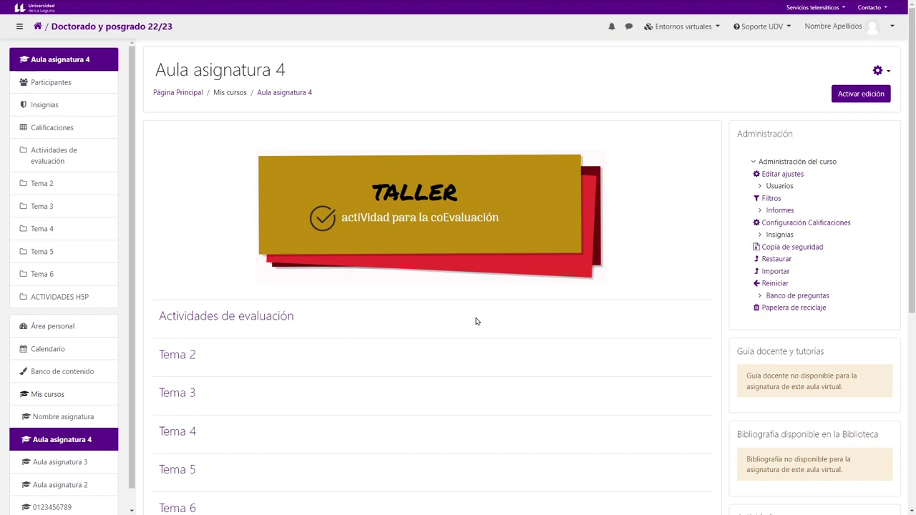
Enable course editing and start adding a Taller activity to the Actividades de evaluación section.
{"action": "left_click", "coordinate": [846, 93]}
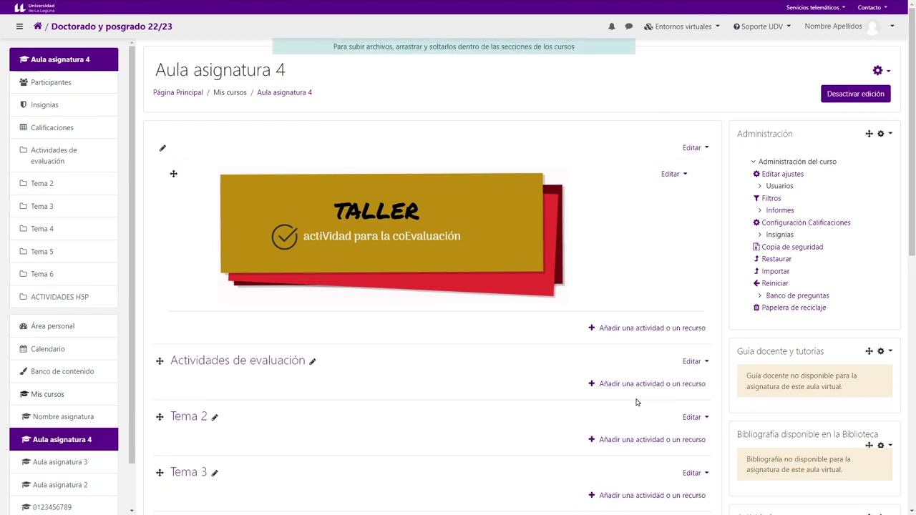
{"action": "left_click", "coordinate": [623, 387]}
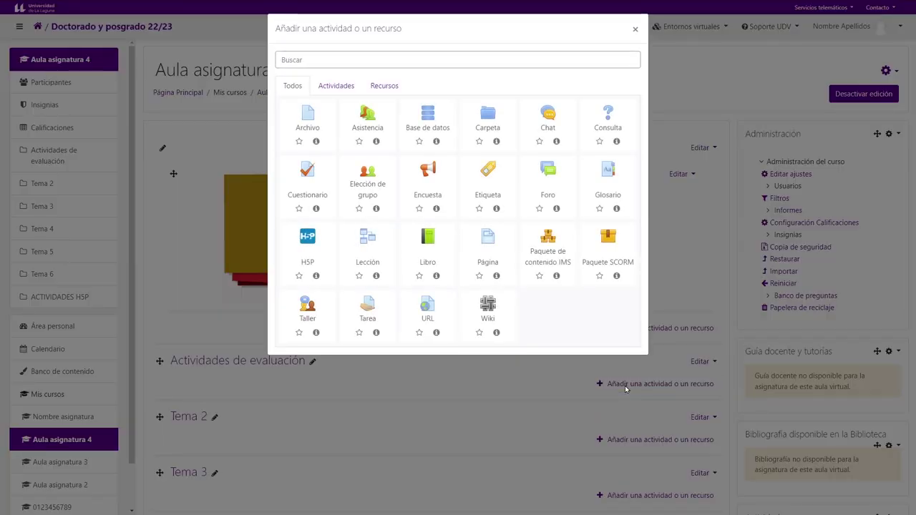
{"action": "left_click", "coordinate": [332, 88]}
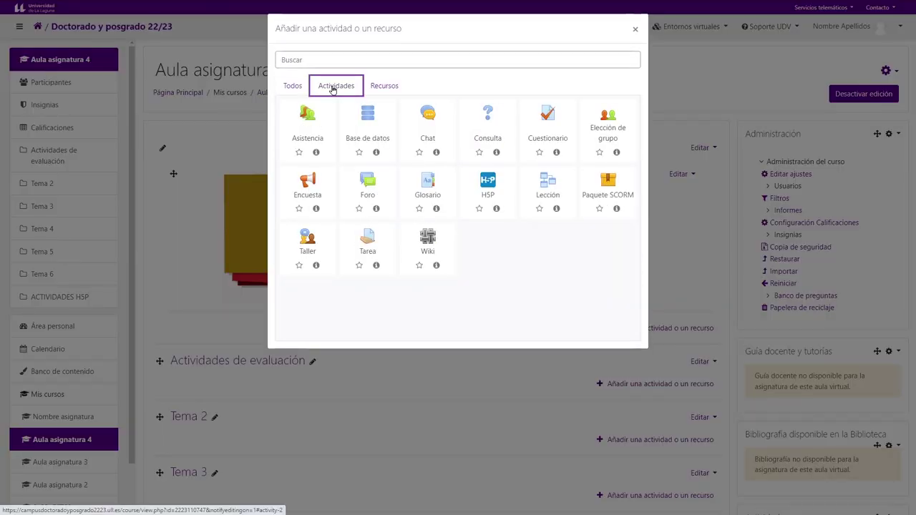
{"action": "left_click", "coordinate": [304, 243]}
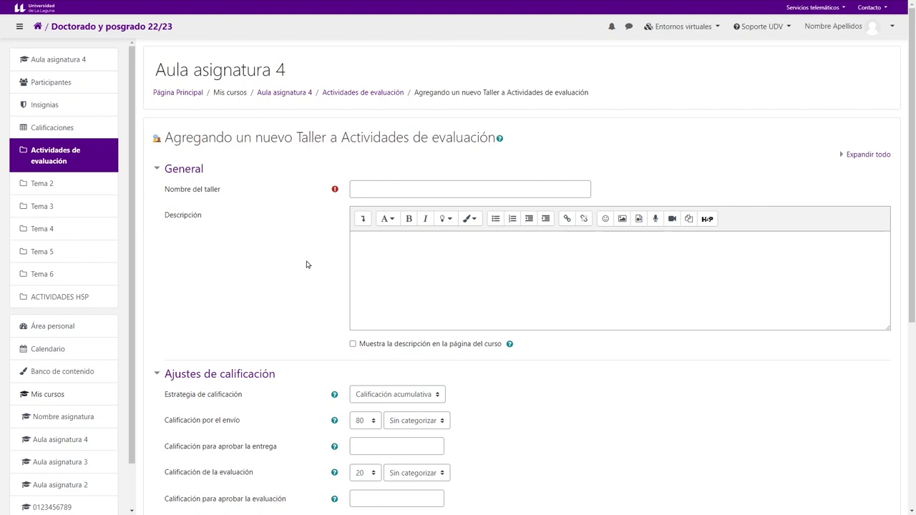
Name the workshop "Taller 1" and enter "Enunciado, orientaciones,..." as its description.
{"action": "left_click", "coordinate": [372, 190]}
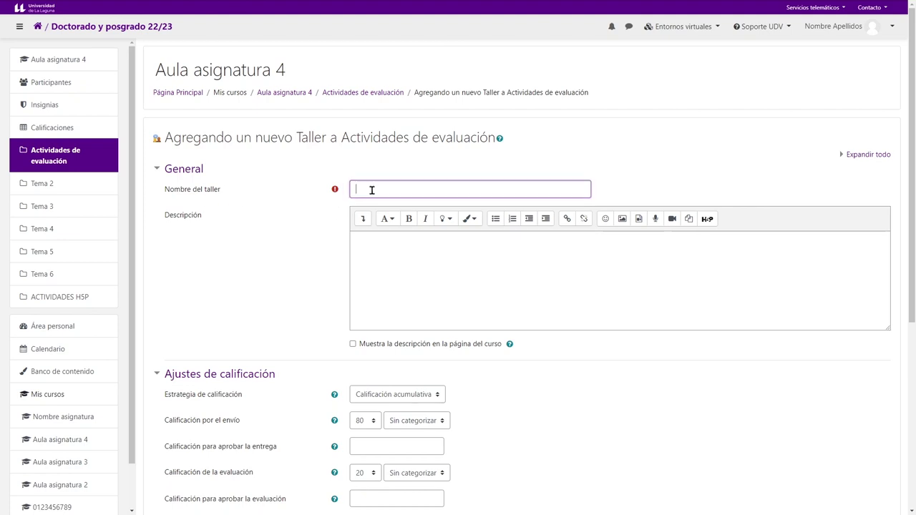
{"action": "type", "text": "Taller 1"}
{"action": "left_click", "coordinate": [396, 255]}
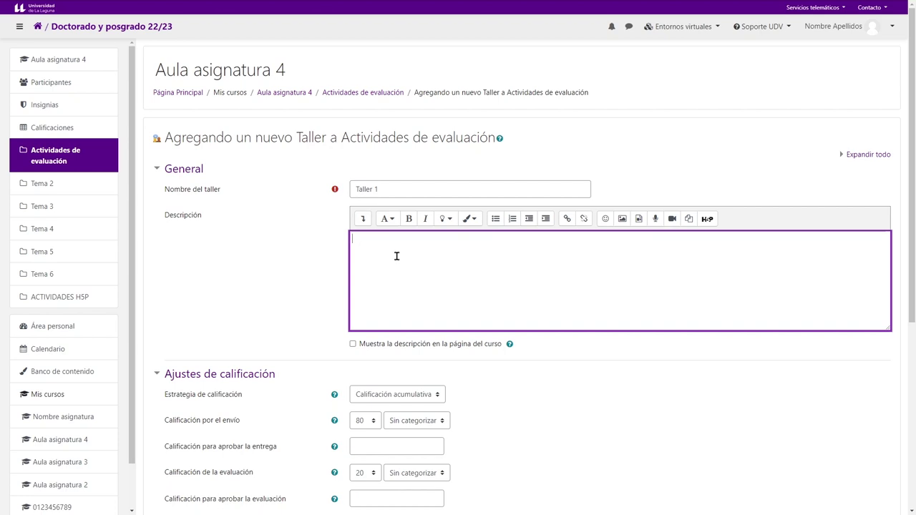
{"action": "type", "text": "Enunciado, orientaciones,..."}
Set the workshop's grading strategy to Rúbrica.
{"action": "scroll", "coordinate": [396, 256], "scroll_direction": "down", "scroll_amount": 2}
{"action": "scroll", "coordinate": [403, 276], "scroll_direction": "up", "scroll_amount": 1}
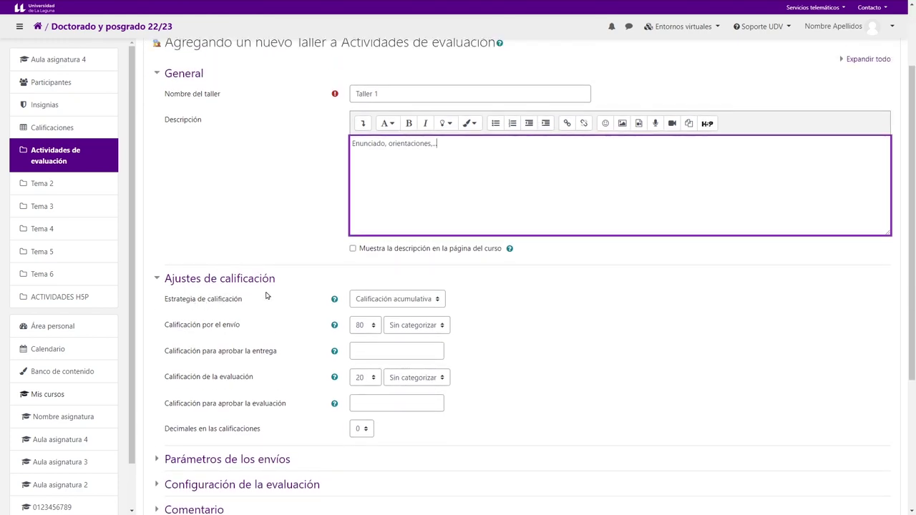
{"action": "scroll", "coordinate": [266, 295], "scroll_direction": "down", "scroll_amount": 1}
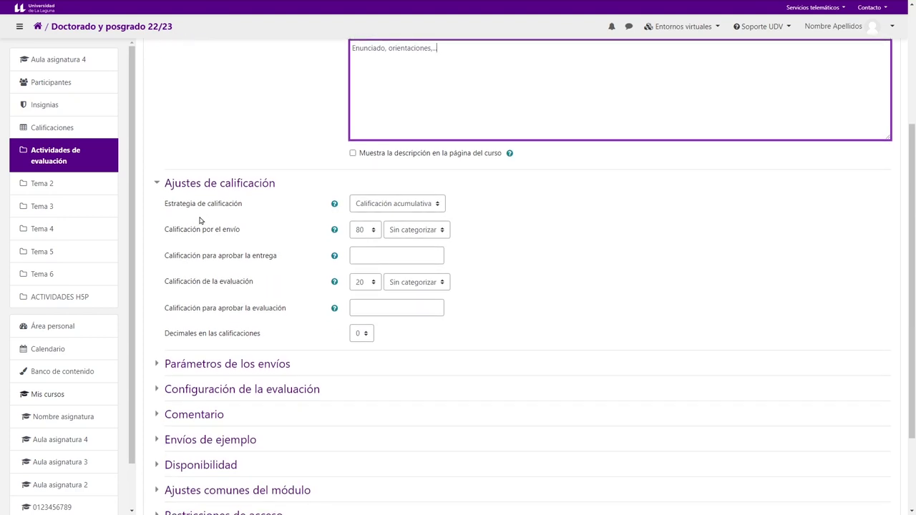
{"action": "left_click", "coordinate": [437, 205]}
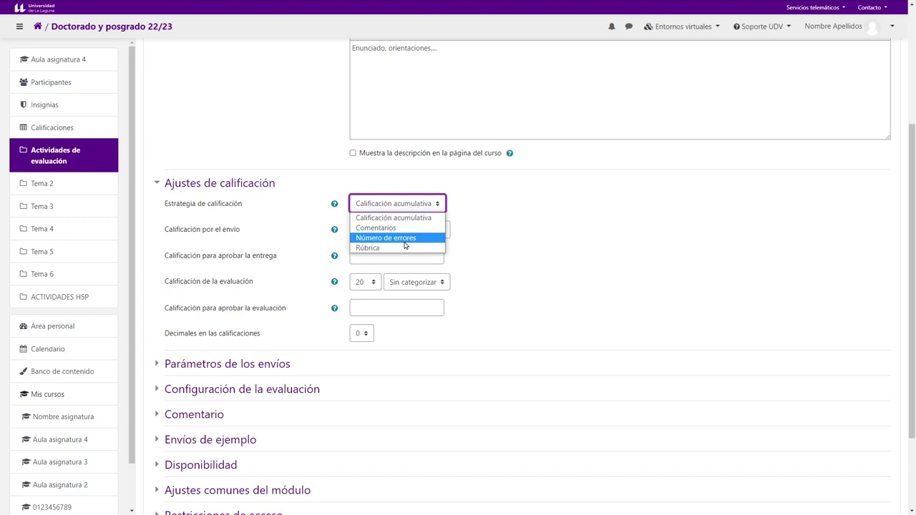
{"action": "left_click", "coordinate": [367, 248]}
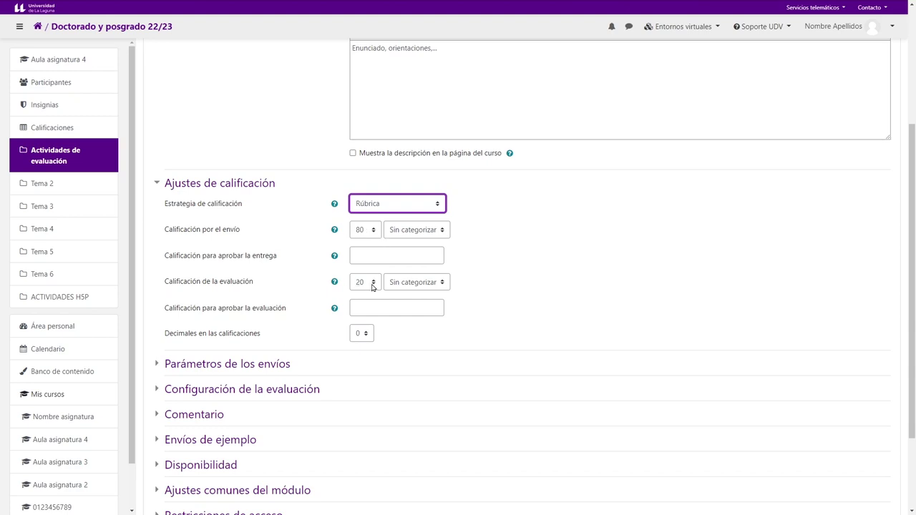
Review the maximum grade options for the submission and for the assessment.
{"action": "left_click", "coordinate": [374, 236]}
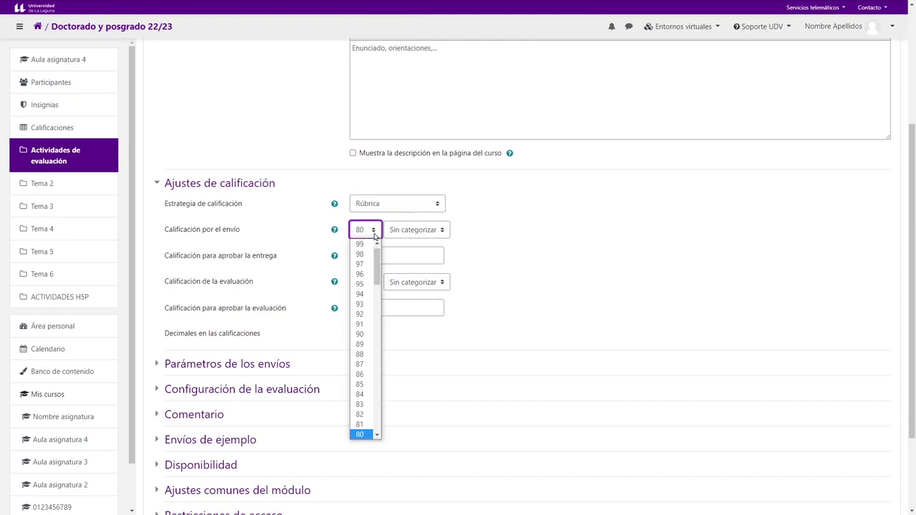
{"action": "left_click", "coordinate": [373, 234]}
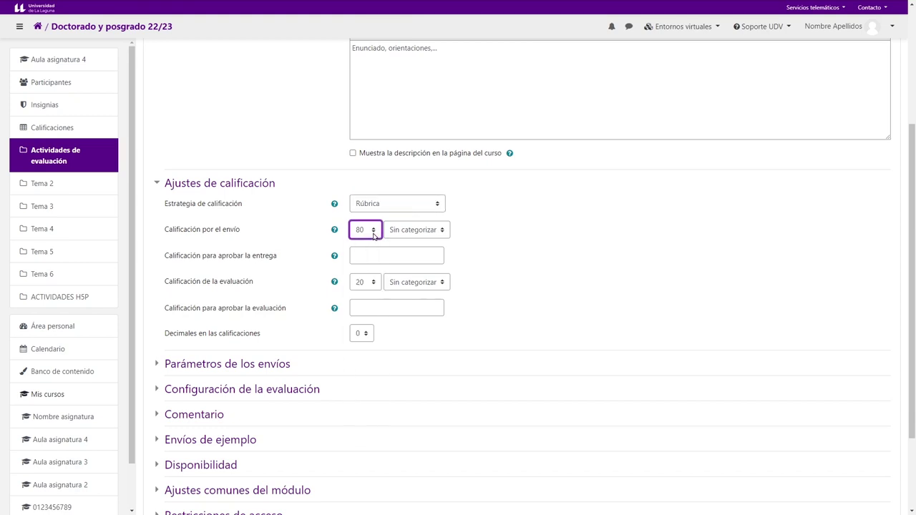
{"action": "left_click", "coordinate": [374, 285]}
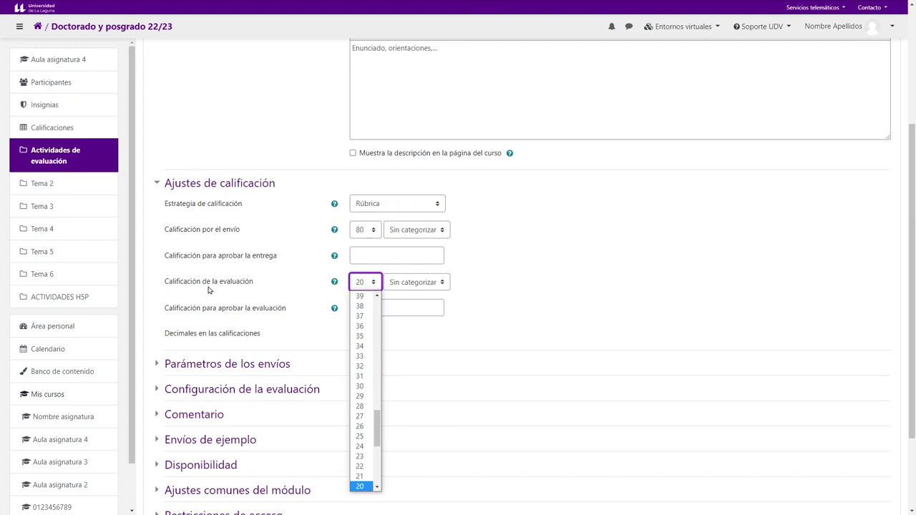
{"action": "left_click", "coordinate": [376, 285]}
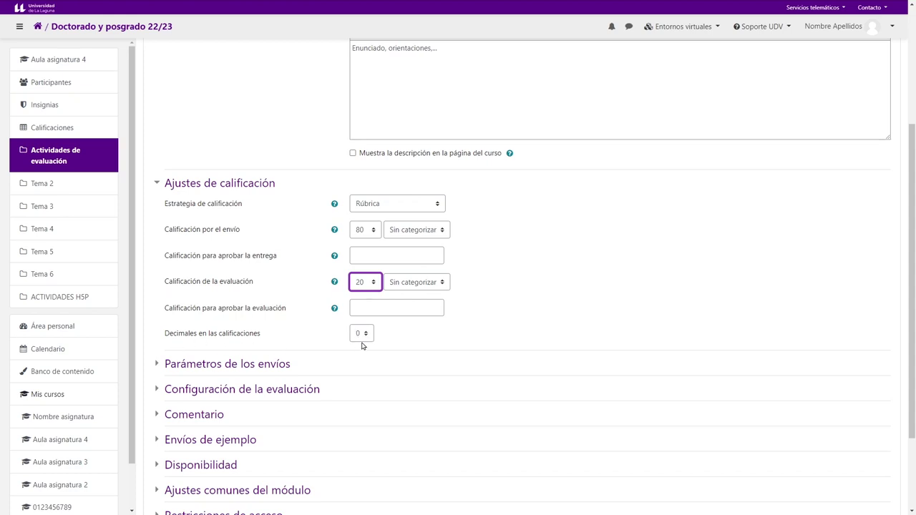
Enter "Orientaciones" as the submission instructions and disable Texto en línea as a submission type.
{"action": "scroll", "coordinate": [328, 357], "scroll_direction": "down", "scroll_amount": 3}
{"action": "left_click", "coordinate": [210, 270]}
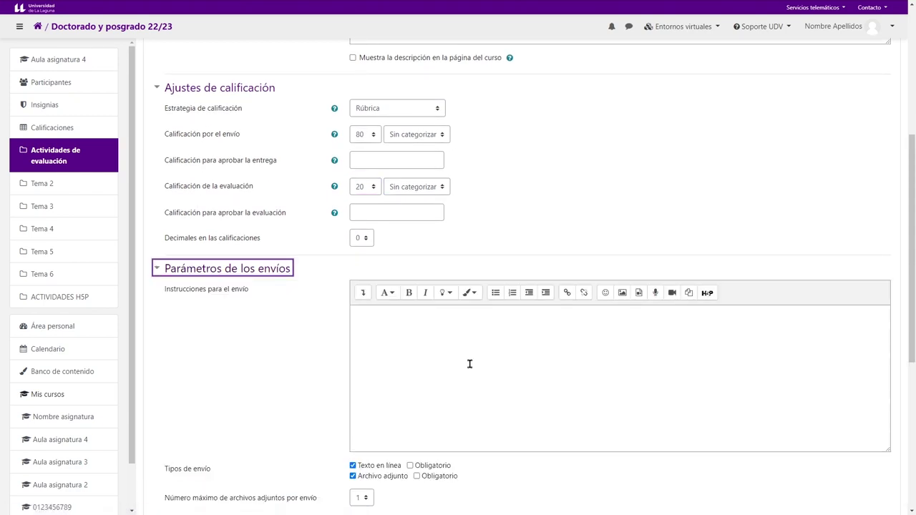
{"action": "left_click", "coordinate": [380, 331]}
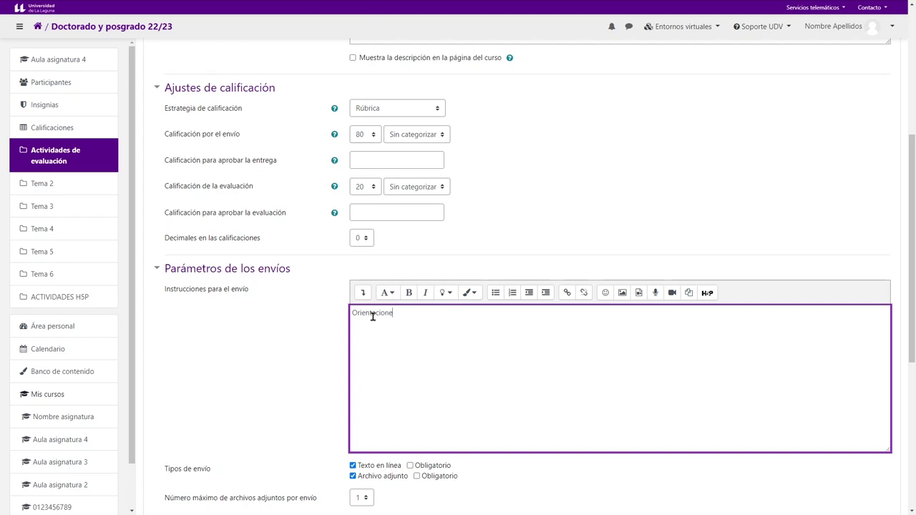
{"action": "scroll", "coordinate": [379, 325], "scroll_direction": "down", "scroll_amount": 2}
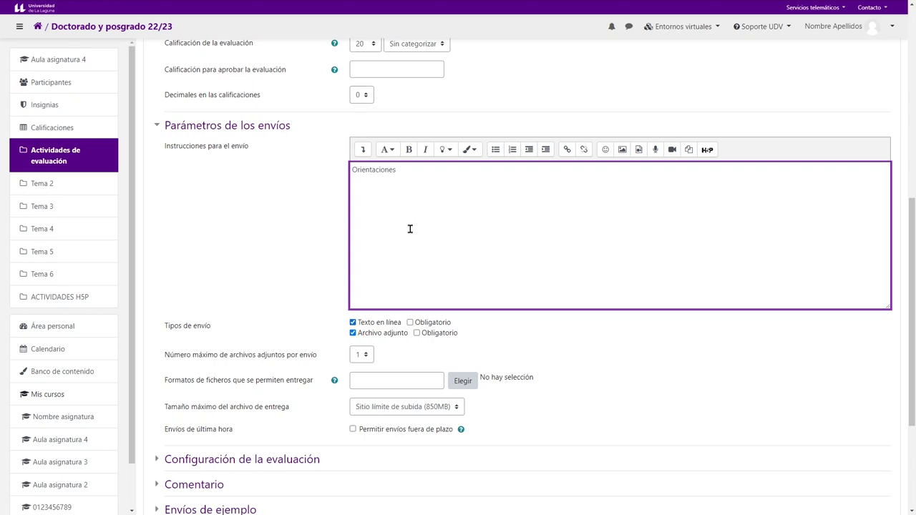
{"action": "left_click", "coordinate": [352, 322]}
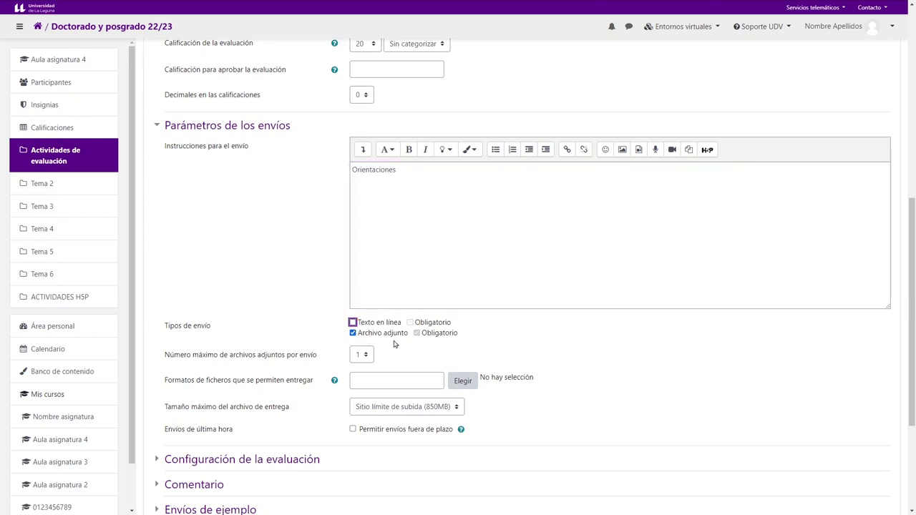
Restrict the accepted submission file formats to Archivos de documentos and documento PDF, and save the selection.
{"action": "scroll", "coordinate": [393, 344], "scroll_direction": "down", "scroll_amount": 2}
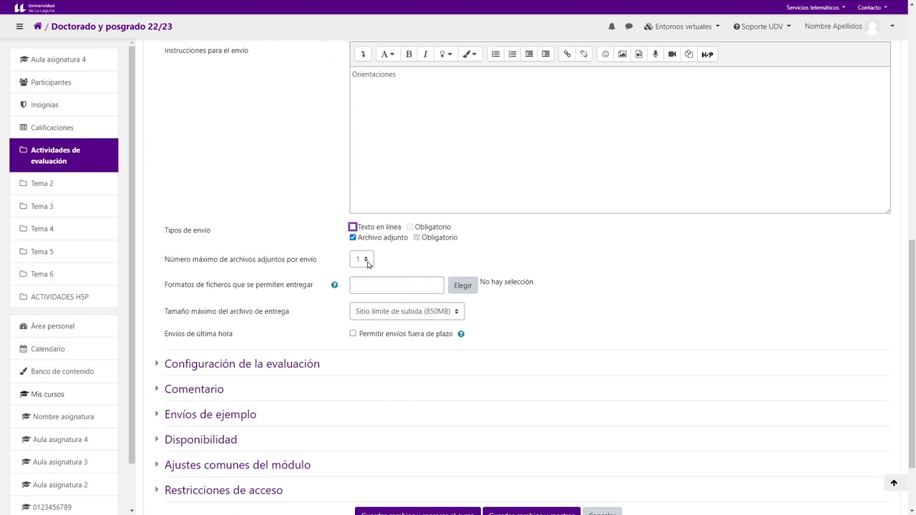
{"action": "left_click", "coordinate": [460, 287]}
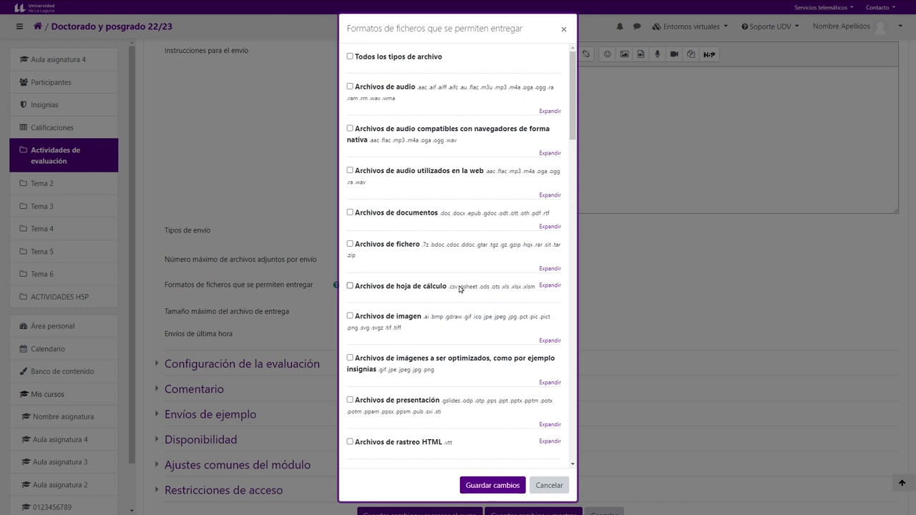
{"action": "left_click", "coordinate": [350, 213]}
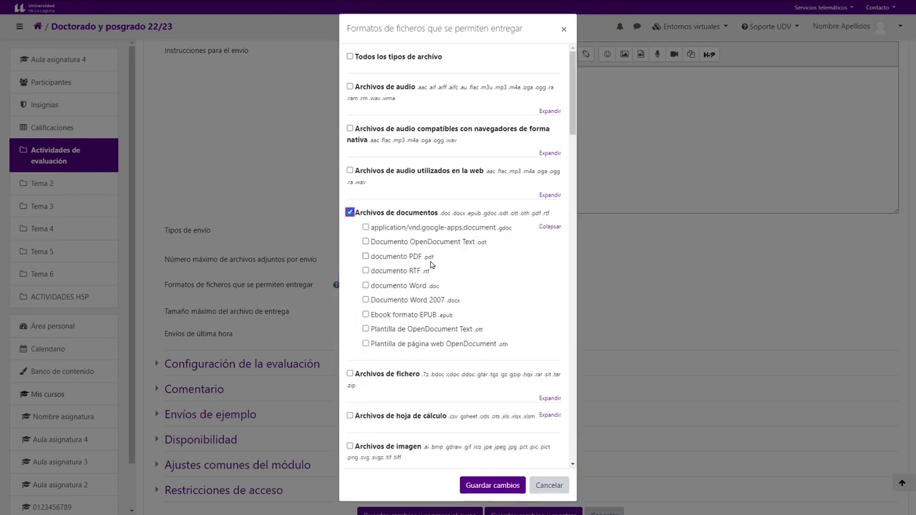
{"action": "left_click", "coordinate": [366, 256]}
{"action": "left_click", "coordinate": [491, 486]}
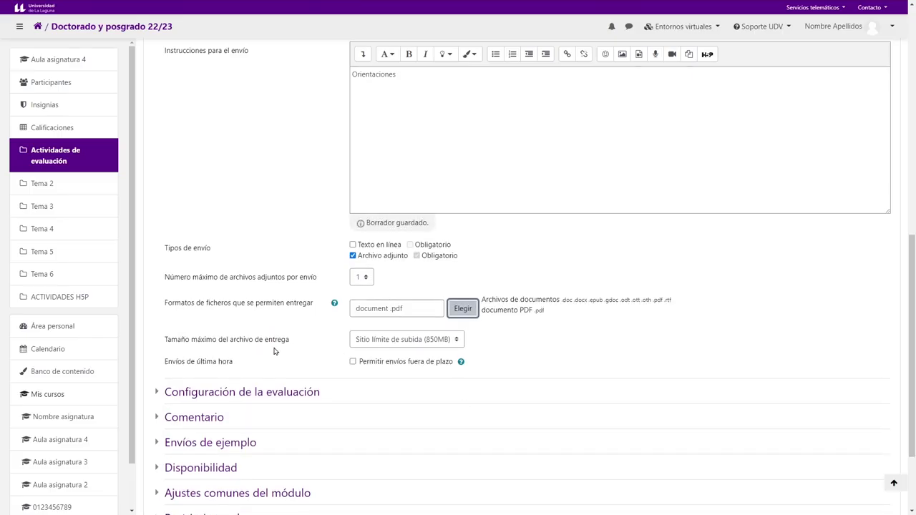
Review the maximum submission file size options and try allowing submissions after the deadline.
{"action": "left_click", "coordinate": [450, 342]}
{"action": "left_click", "coordinate": [450, 342]}
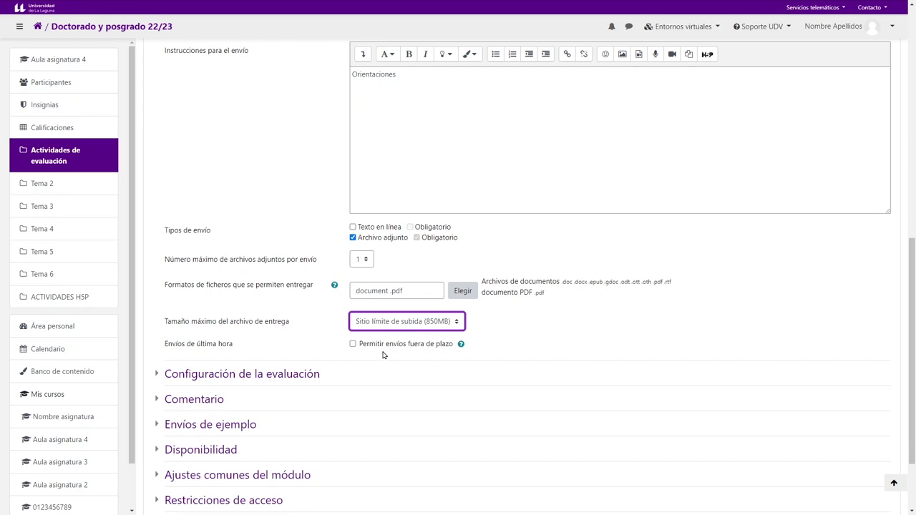
{"action": "left_click", "coordinate": [353, 344]}
{"action": "left_click", "coordinate": [352, 346]}
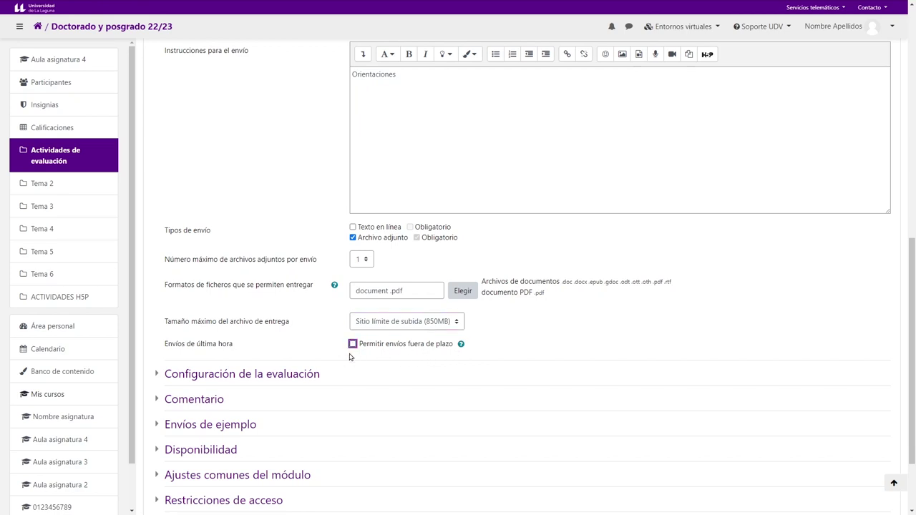
Enter "Recomendaciones" as the instructions for the assessment in the evaluation settings.
{"action": "scroll", "coordinate": [346, 344], "scroll_direction": "down", "scroll_amount": 3}
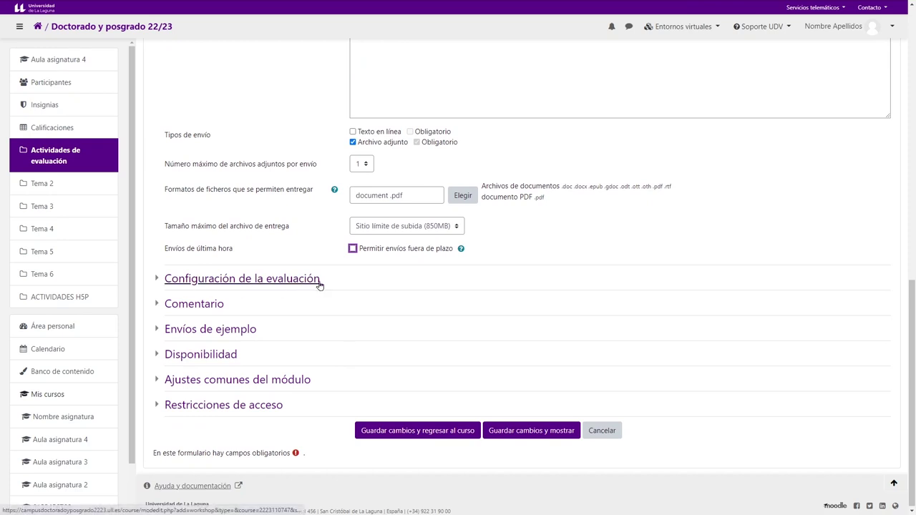
{"action": "left_click", "coordinate": [262, 281]}
{"action": "left_click", "coordinate": [374, 332]}
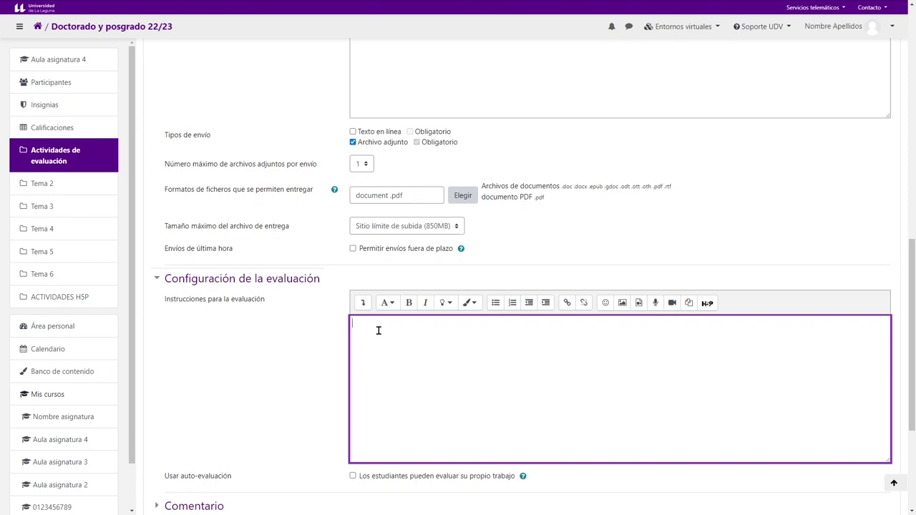
{"action": "type", "text": "mendaciones"}
{"action": "scroll", "coordinate": [378, 340], "scroll_direction": "down", "scroll_amount": 3}
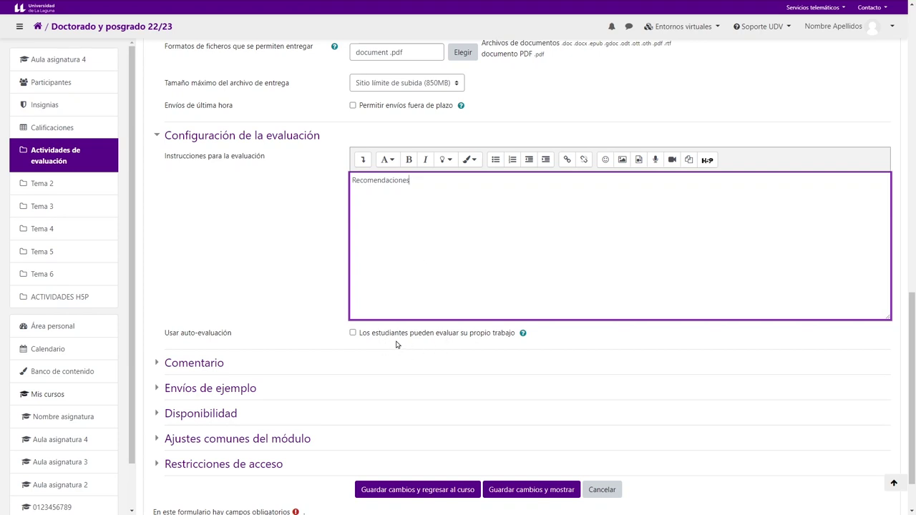
{"action": "left_click", "coordinate": [353, 333]}
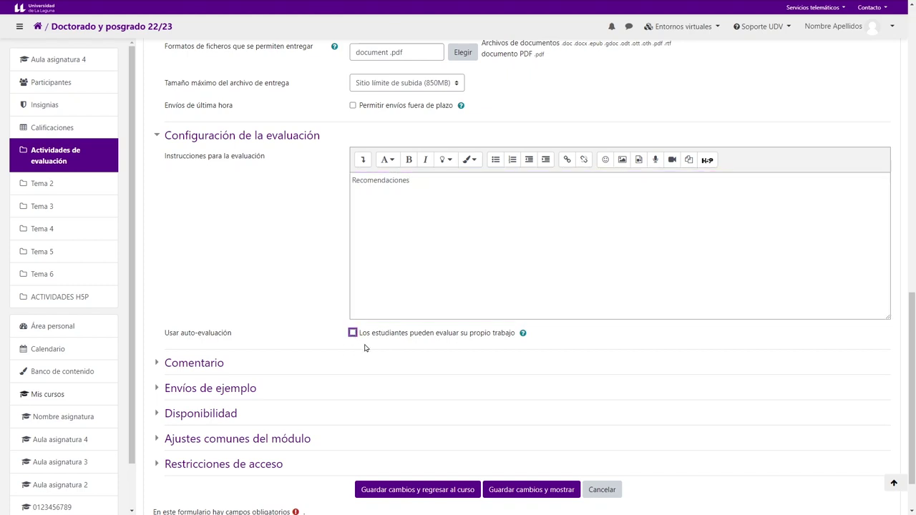
Choose Habilitado y opcional as the global feedback mode in the Comentario settings.
{"action": "left_click", "coordinate": [216, 369]}
{"action": "scroll", "coordinate": [275, 372], "scroll_direction": "down", "scroll_amount": 2}
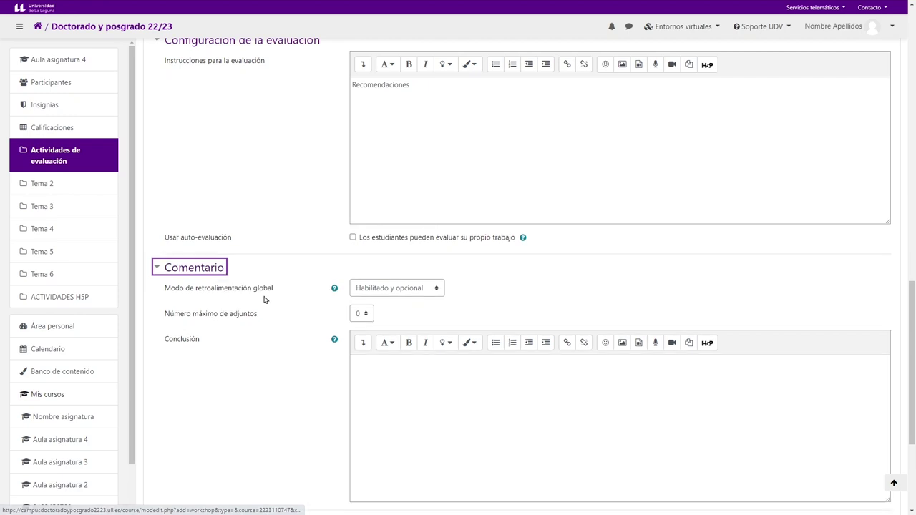
{"action": "left_click", "coordinate": [436, 294]}
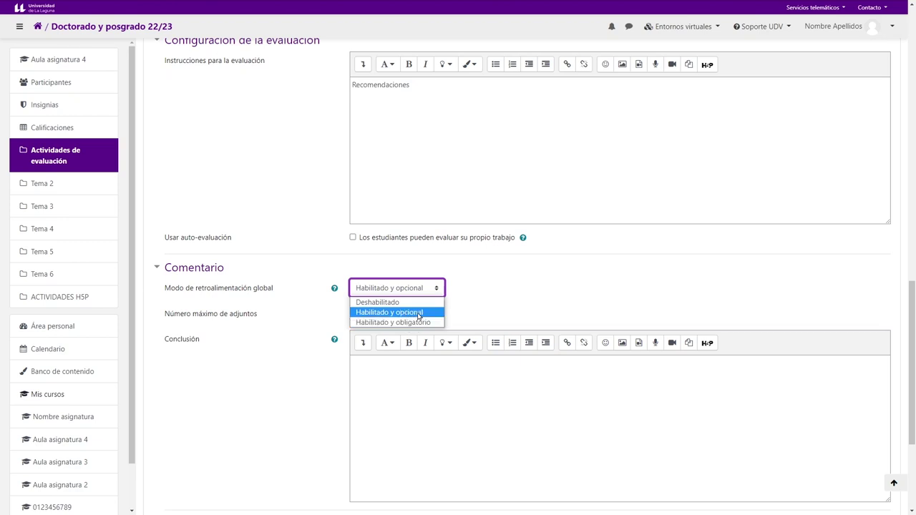
{"action": "left_click", "coordinate": [411, 312]}
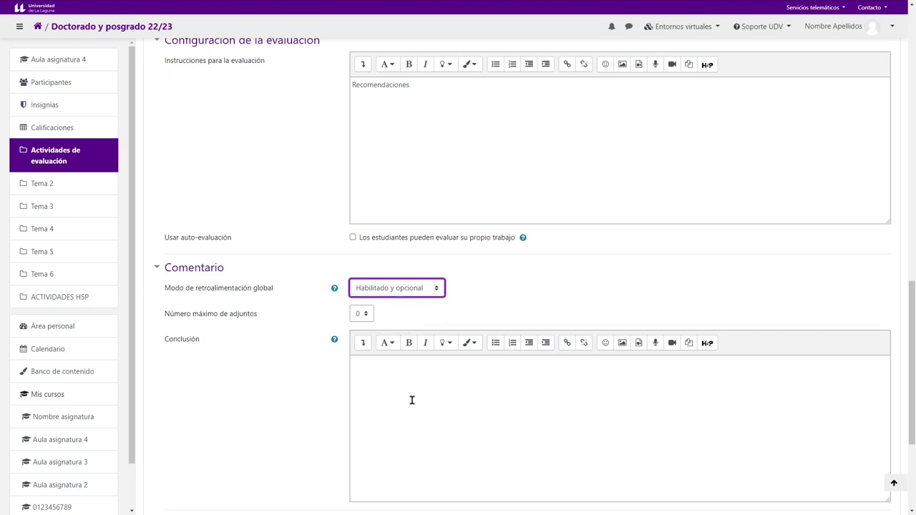
Enter "Conclusión del profesorado" as the workshop's conclusion text.
{"action": "scroll", "coordinate": [410, 399], "scroll_direction": "down", "scroll_amount": 2}
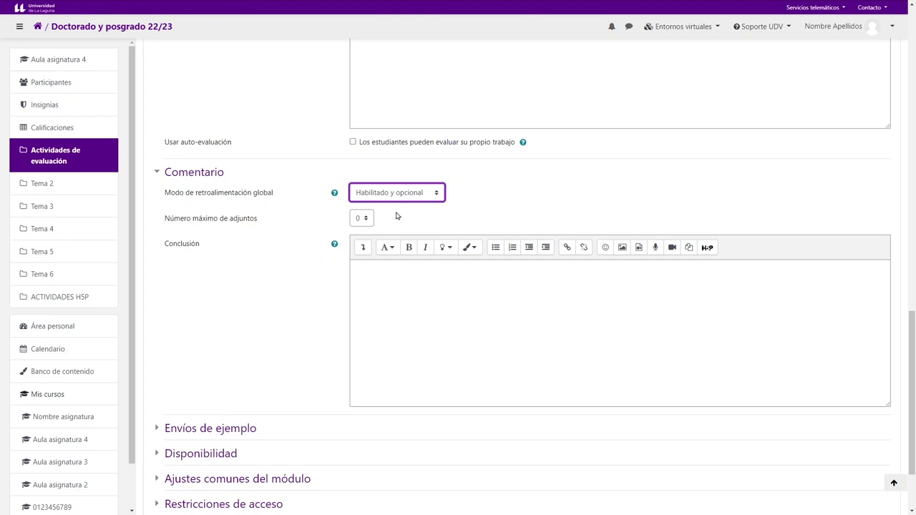
{"action": "left_click", "coordinate": [390, 279]}
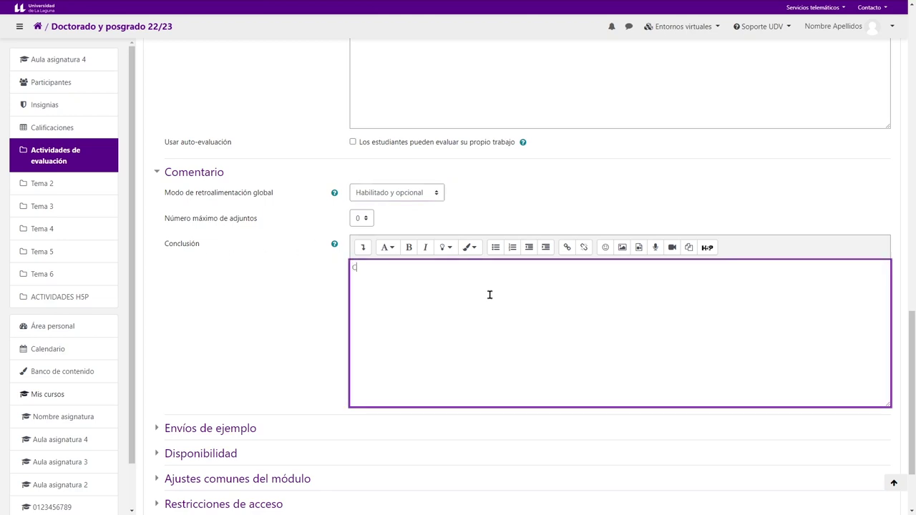
{"action": "type", "text": "Conclusión del profesorado"}
Expand the Envíos de ejemplo settings and review the option to provide example submissions for assessment practice.
{"action": "scroll", "coordinate": [405, 282], "scroll_direction": "down", "scroll_amount": 2}
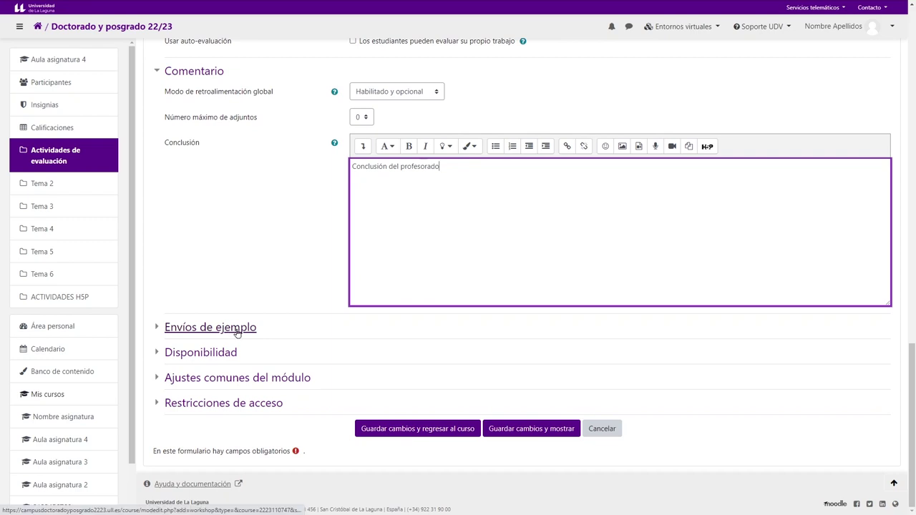
{"action": "left_click", "coordinate": [237, 331]}
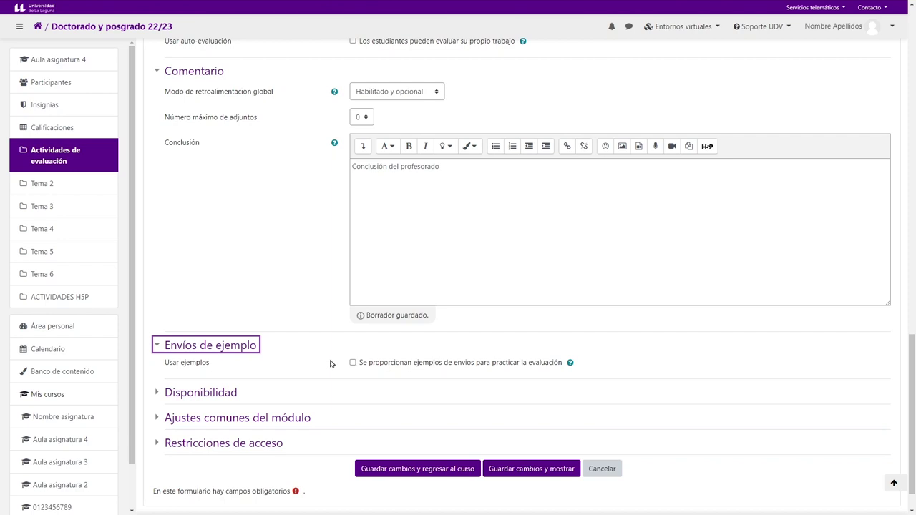
{"action": "scroll", "coordinate": [337, 364], "scroll_direction": "down", "scroll_amount": 1}
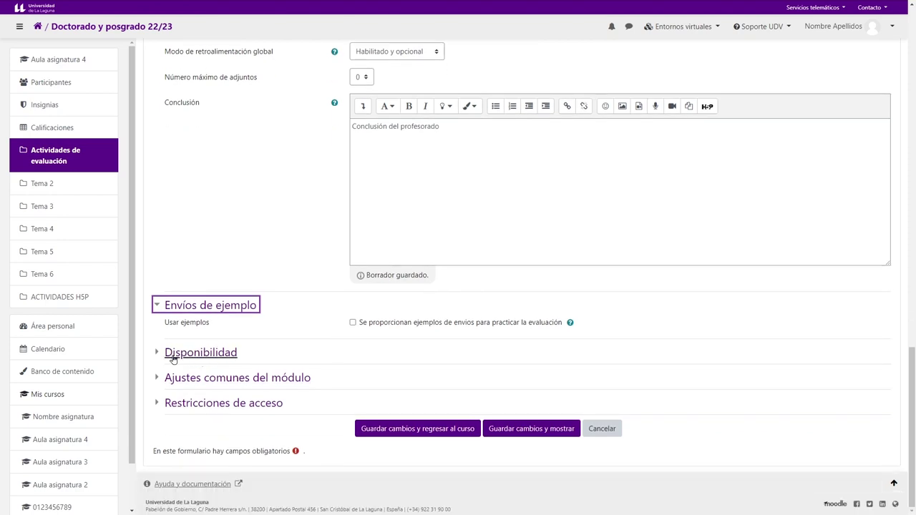
Enable the opening and deadline dates for both submissions and assessments in the Disponibilidad settings.
{"action": "left_click", "coordinate": [206, 356]}
{"action": "scroll", "coordinate": [320, 386], "scroll_direction": "down", "scroll_amount": 3}
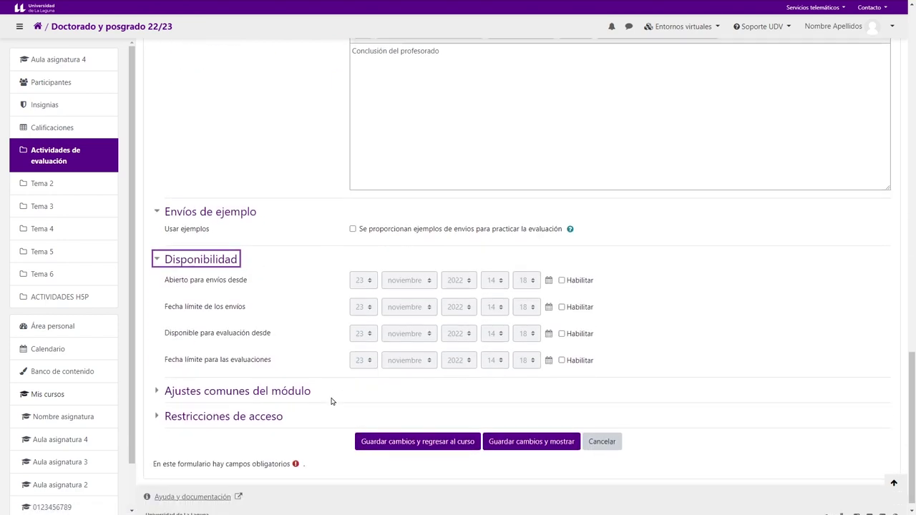
{"action": "left_click", "coordinate": [561, 268]}
{"action": "left_click", "coordinate": [562, 294]}
{"action": "left_click", "coordinate": [562, 343]}
{"action": "left_click", "coordinate": [561, 369]}
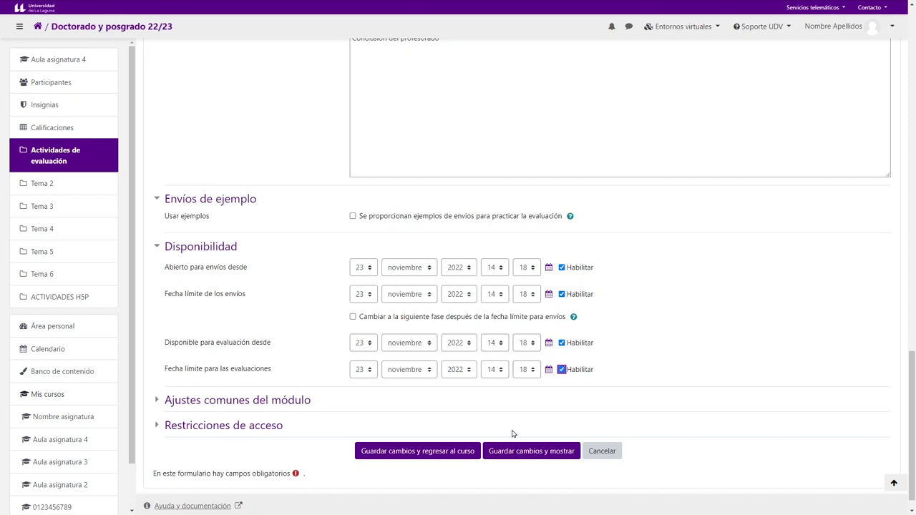
Check the Ajustes comunes del módulo settings, save the workshop, and open Taller 1 from the Actividades de evaluación section.
{"action": "left_click", "coordinate": [289, 402]}
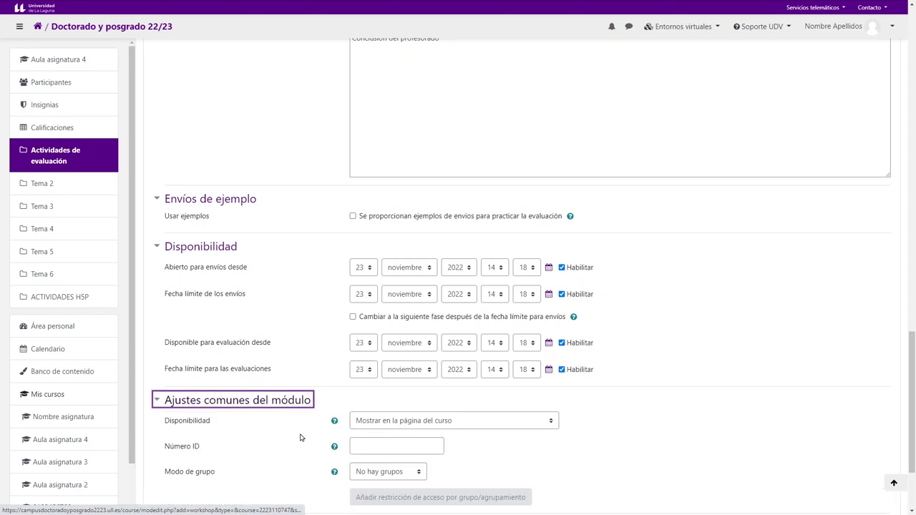
{"action": "scroll", "coordinate": [400, 423], "scroll_direction": "down", "scroll_amount": 3}
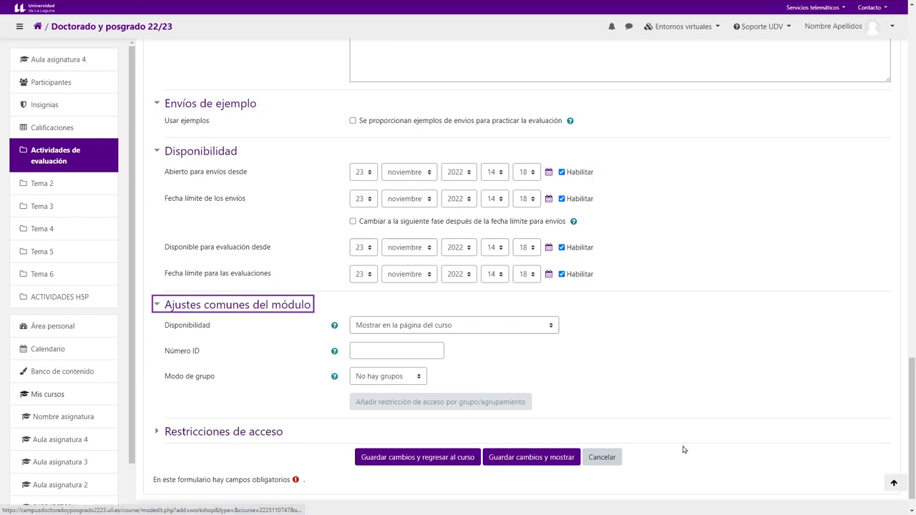
{"action": "left_click", "coordinate": [533, 460]}
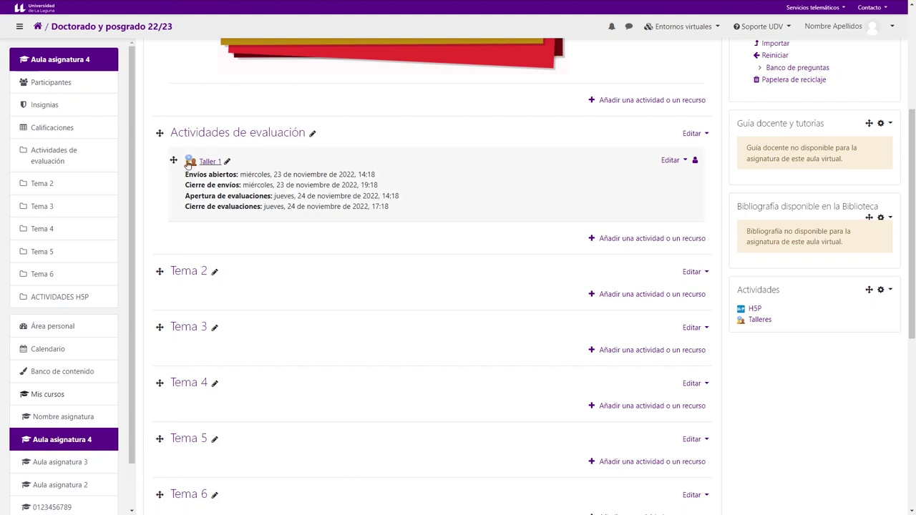
{"action": "left_click", "coordinate": [210, 163]}
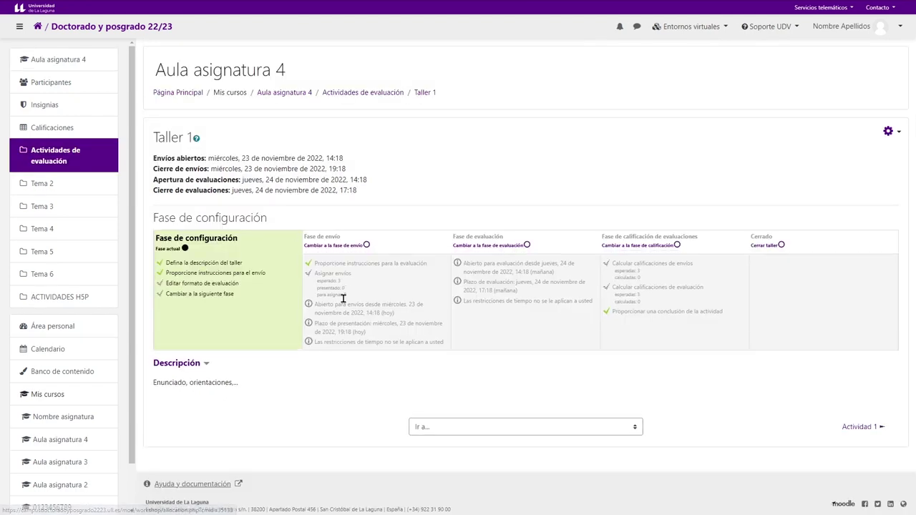